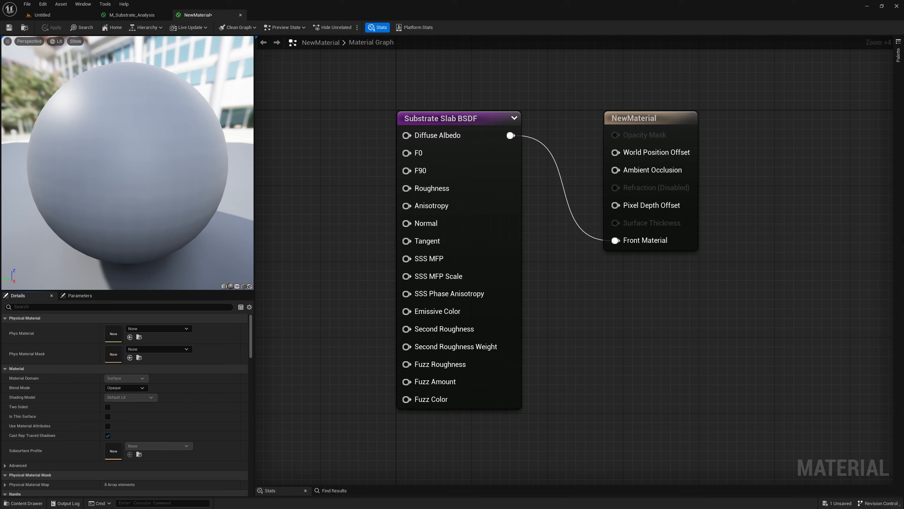
{"action": "left_click_drag", "start_coordinate": [265, 124], "coordinate": [268, 141]}
{"action": "left_click_drag", "start_coordinate": [287, 131], "coordinate": [340, 139]}
{"action": "left_click_drag", "start_coordinate": [348, 119], "coordinate": [372, 132]}
{"action": "left_click_drag", "start_coordinate": [276, 157], "coordinate": [269, 175]}
{"action": "left_click_drag", "start_coordinate": [281, 167], "coordinate": [317, 171]}
{"action": "left_click_drag", "start_coordinate": [321, 157], "coordinate": [338, 164]}
{"action": "mouse_move", "coordinate": [265, 206]}
{"action": "left_mouse_down"}
{"action": "mouse_move", "coordinate": [307, 194]}
{"action": "mouse_move", "coordinate": [325, 204]}
{"action": "mouse_move", "coordinate": [316, 235]}
{"action": "mouse_move", "coordinate": [346, 232]}
{"action": "left_mouse_up"}
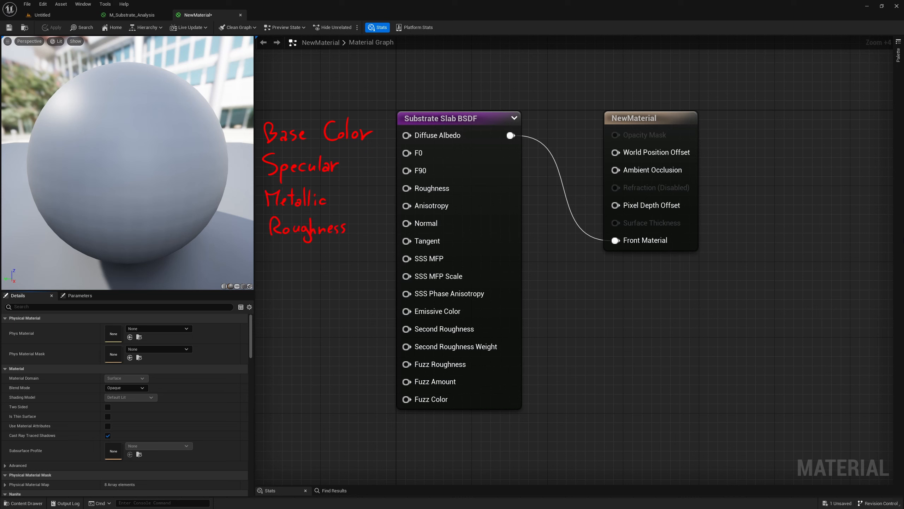
{"action": "left_click_drag", "start_coordinate": [456, 221], "coordinate": [459, 236]}
{"action": "mouse_move", "coordinate": [472, 220]}
{"action": "left_mouse_down"}
{"action": "mouse_move", "coordinate": [478, 216]}
{"action": "mouse_move", "coordinate": [475, 236]}
{"action": "left_mouse_up"}
{"action": "left_click_drag", "start_coordinate": [491, 225], "coordinate": [489, 242]}
{"action": "left_click", "coordinate": [460, 243]}
{"action": "left_click", "coordinate": [473, 244]}
{"action": "left_click", "coordinate": [490, 248]}
{"action": "left_click_drag", "start_coordinate": [353, 229], "coordinate": [383, 229]}
{"action": "mouse_move", "coordinate": [383, 229]}
{"action": "left_mouse_down"}
{"action": "mouse_move", "coordinate": [392, 188]}
{"action": "mouse_move", "coordinate": [455, 196]}
{"action": "mouse_move", "coordinate": [384, 339]}
{"action": "left_mouse_up"}
{"action": "left_click_drag", "start_coordinate": [383, 338], "coordinate": [503, 356]}
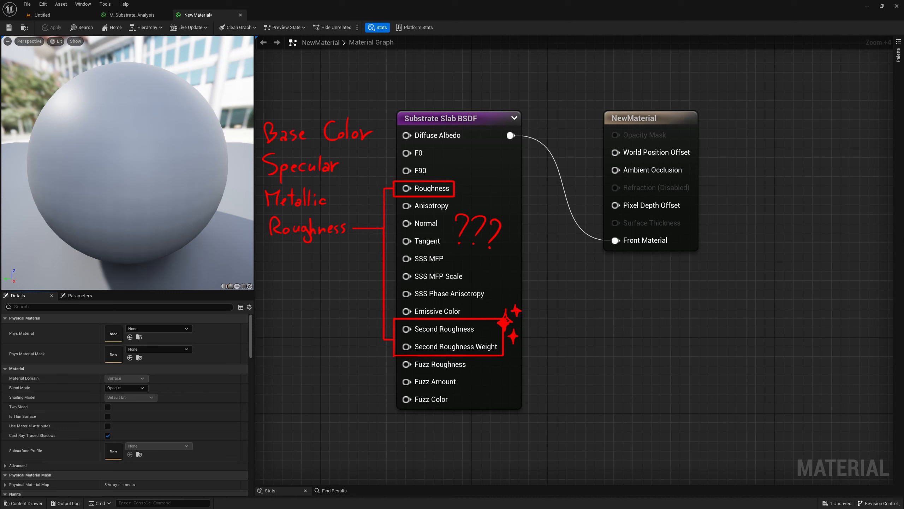
{"action": "mouse_move", "coordinate": [378, 223]}
{"action": "left_mouse_down", "text": "shift"}
{"action": "mouse_move", "coordinate": [398, 223]}
{"action": "mouse_move", "coordinate": [400, 204]}
{"action": "left_mouse_up", "text": "shift"}
{"action": "left_click_drag", "start_coordinate": [376, 242], "coordinate": [399, 242], "text": "shift"}
{"action": "left_click_drag", "start_coordinate": [374, 311], "coordinate": [398, 311], "text": "shift"}
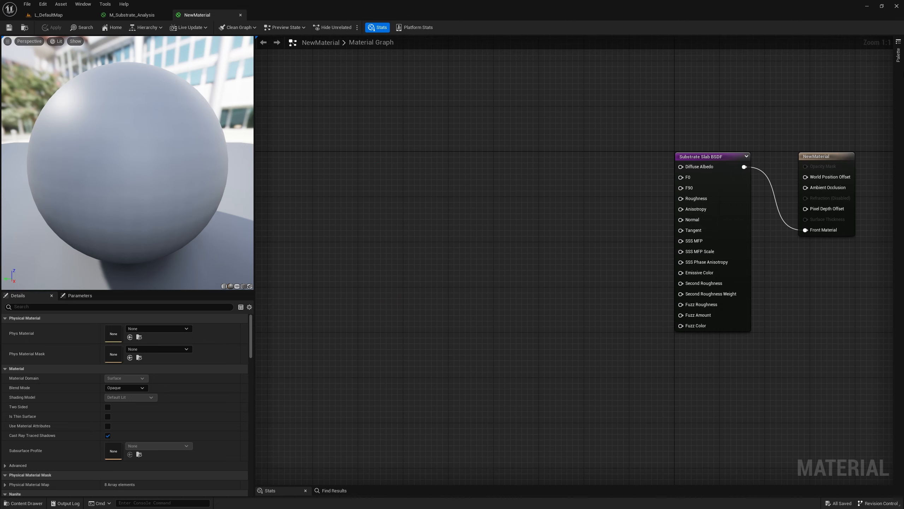
{"action": "mouse_move", "coordinate": [305, 189]}
{"action": "left_mouse_down"}
{"action": "mouse_move", "coordinate": [352, 195]}
{"action": "mouse_move", "coordinate": [314, 233]}
{"action": "mouse_move", "coordinate": [374, 229]}
{"action": "mouse_move", "coordinate": [353, 257]}
{"action": "mouse_move", "coordinate": [362, 263]}
{"action": "left_mouse_up"}
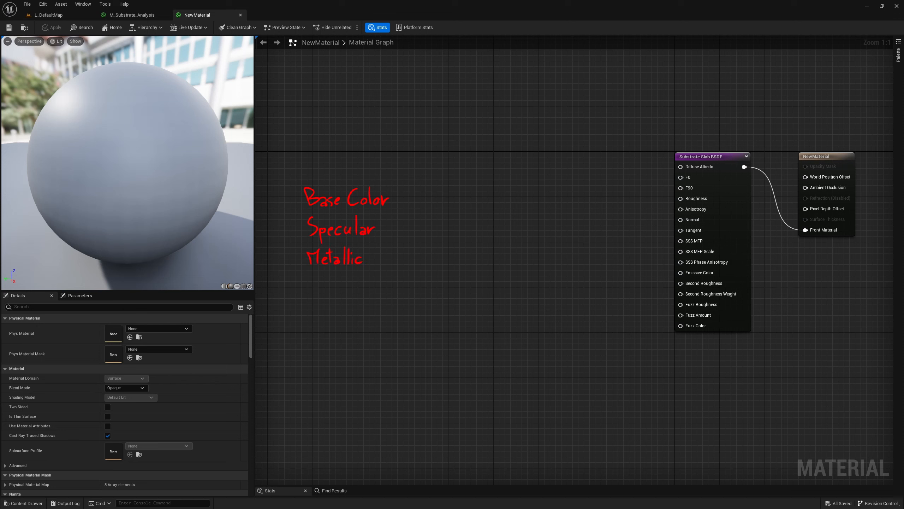
{"action": "mouse_move", "coordinate": [394, 184]}
{"action": "left_mouse_down"}
{"action": "mouse_move", "coordinate": [459, 224]}
{"action": "mouse_move", "coordinate": [578, 203]}
{"action": "mouse_move", "coordinate": [588, 215]}
{"action": "left_mouse_up"}
{"action": "left_click_drag", "start_coordinate": [480, 234], "coordinate": [515, 249]}
{"action": "left_click_drag", "start_coordinate": [521, 238], "coordinate": [529, 238]}
{"action": "mouse_move", "coordinate": [538, 229]}
{"action": "left_mouse_down"}
{"action": "mouse_move", "coordinate": [533, 244]}
{"action": "mouse_move", "coordinate": [547, 244]}
{"action": "left_mouse_up"}
{"action": "left_click_drag", "start_coordinate": [557, 231], "coordinate": [558, 232]}
{"action": "left_click_drag", "start_coordinate": [564, 227], "coordinate": [563, 248]}
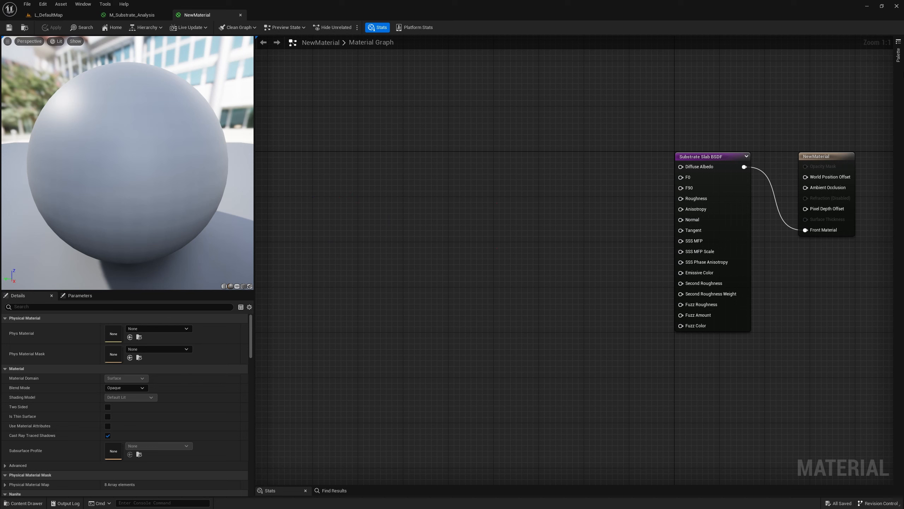
Step: Paste the Base Color parameter into the graph and connect it to the slab's Diffuse Albedo input
{"action": "scroll", "coordinate": [662, 188], "scroll_direction": "up", "scroll_amount": 4}
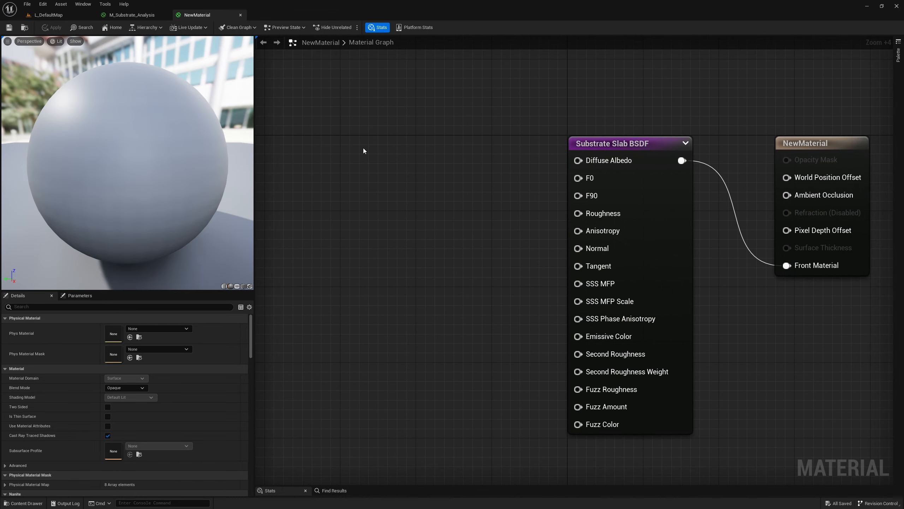
{"action": "key", "text": "ctrl+v"}
{"action": "left_click_drag", "start_coordinate": [427, 169], "coordinate": [578, 161]}
Step: Add a scalar parameter named Specular/Metallic? below Base Color and connect it to the slab's F0 input
{"action": "left_click", "coordinate": [341, 285]}
{"action": "key", "text": "s"}
{"action": "left_click", "coordinate": [345, 280]}
{"action": "type", "text": "Specular/Metallic?"}
{"action": "key", "text": "Return"}
{"action": "left_click_drag", "start_coordinate": [355, 304], "coordinate": [352, 283]}
{"action": "left_click_drag", "start_coordinate": [434, 292], "coordinate": [579, 178]}
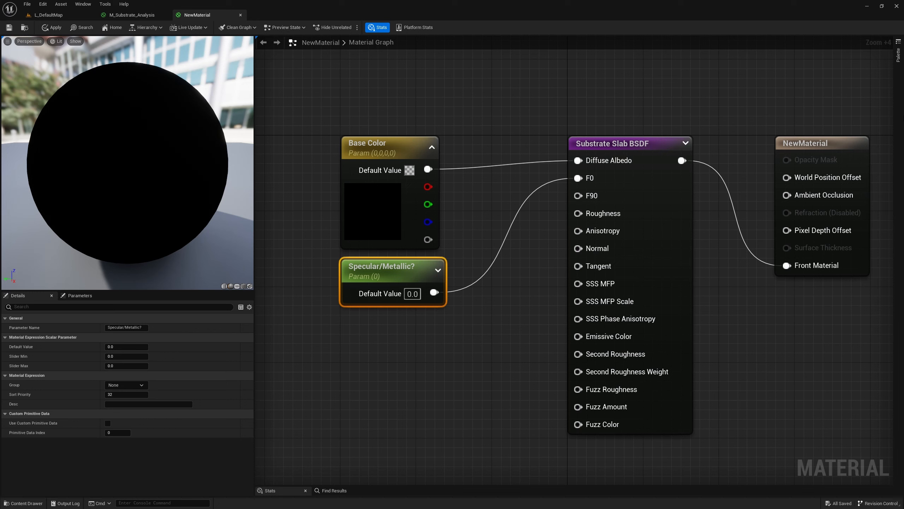
Step: Set the Base Color to 0.792, 0.12, 0.728 and the Specular/Metallic? default value to 1.0
{"action": "left_click", "coordinate": [377, 149]}
{"action": "left_click_drag", "start_coordinate": [121, 356], "coordinate": [164, 350]}
{"action": "left_click", "coordinate": [392, 285]}
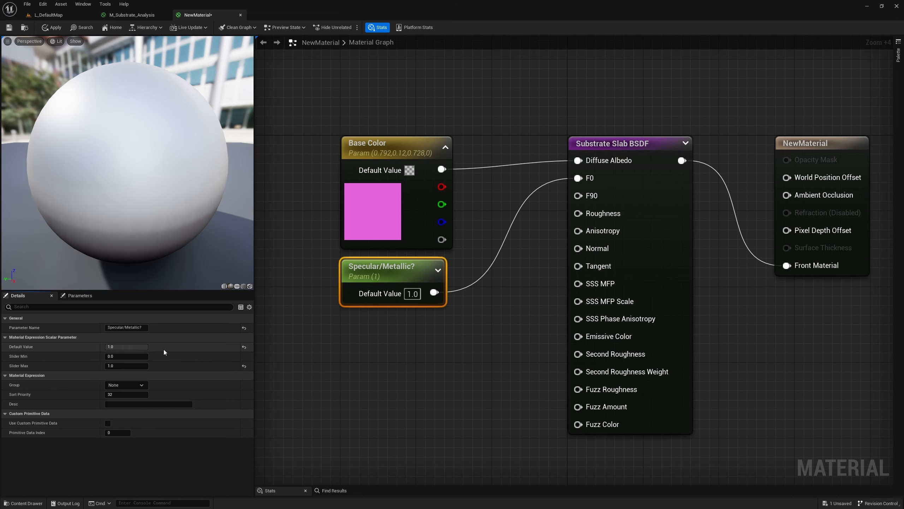
{"action": "left_click", "coordinate": [300, 342]}
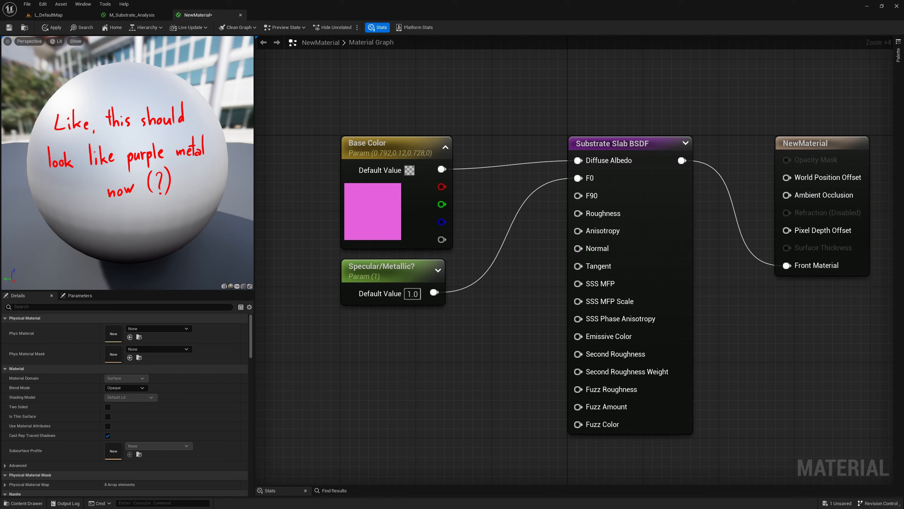
Step: Add a Substrate Metalness-To-DiffuseAlbedo-F0 node to the material graph
{"action": "right_click", "coordinate": [407, 341]}
{"action": "type", "text": "metal"}
{"action": "key", "text": "Return"}
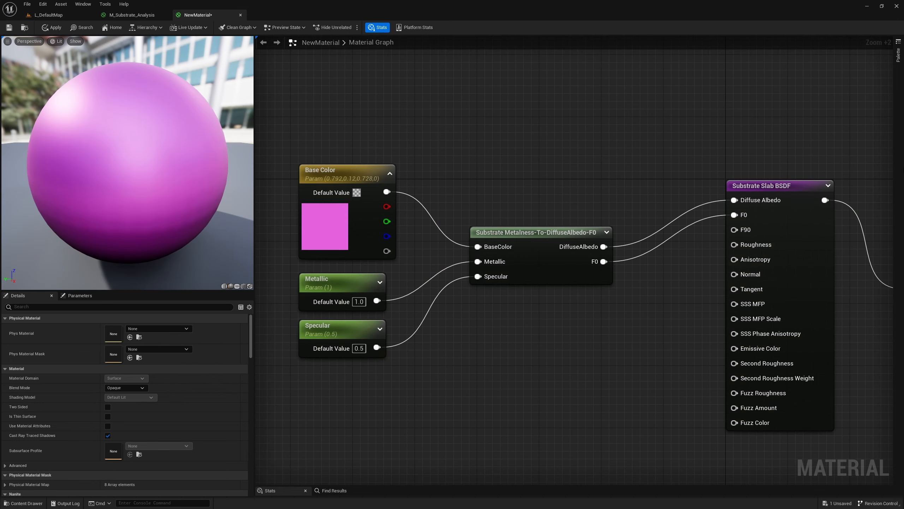
Step: Add a DebugFloat3Values node and place it below the Substrate Metalness-To-DiffuseAlbedo-F0 node
{"action": "right_click", "coordinate": [520, 351]}
{"action": "type", "text": "debug float"}
{"action": "key", "text": "Down"}
{"action": "key", "text": "Return"}
{"action": "left_click_drag", "start_coordinate": [597, 357], "coordinate": [531, 311]}
Step: Connect the DiffuseAlbedo output to the DebugFloat3Values node's Vector3 input and preview that debug node
{"action": "left_click_drag", "start_coordinate": [603, 246], "coordinate": [467, 327]}
{"action": "right_click", "coordinate": [605, 314]}
{"action": "left_click", "coordinate": [630, 335]}
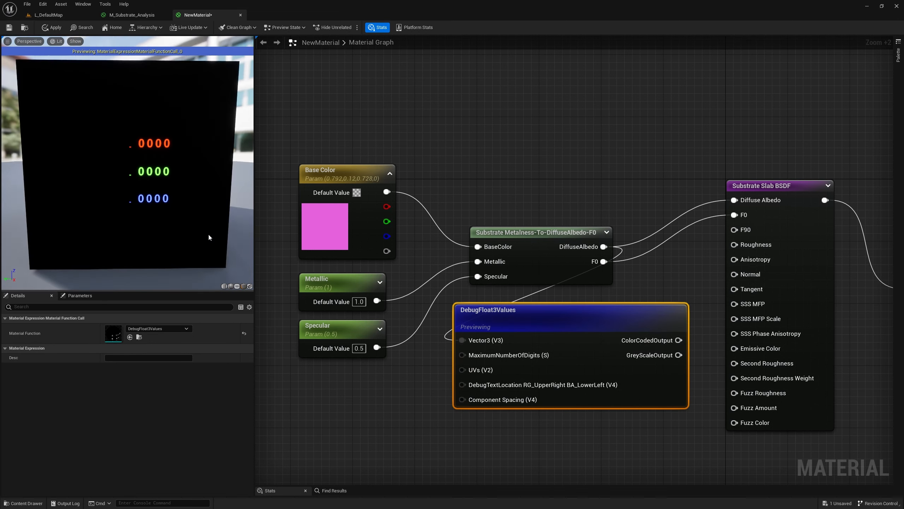
Step: Vary the Metallic parameter around 1.0 to examine the converter's DiffuseAlbedo and F0 outputs, and save the material
{"action": "left_click", "coordinate": [351, 280]}
{"action": "mouse_move", "coordinate": [143, 347]}
{"action": "left_mouse_down"}
{"action": "mouse_move", "coordinate": [105, 347]}
{"action": "mouse_move", "coordinate": [154, 347]}
{"action": "left_mouse_up"}
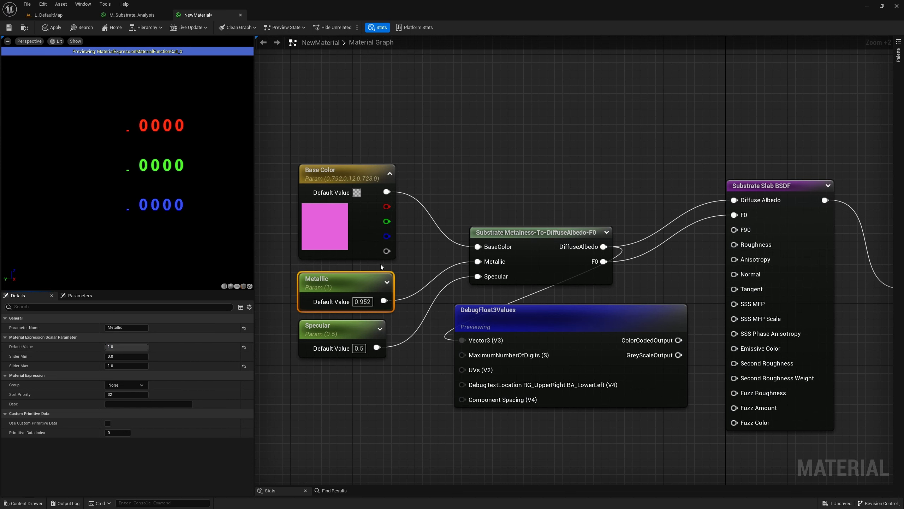
{"action": "left_click", "coordinate": [436, 183]}
{"action": "key", "text": "ctrl+s"}
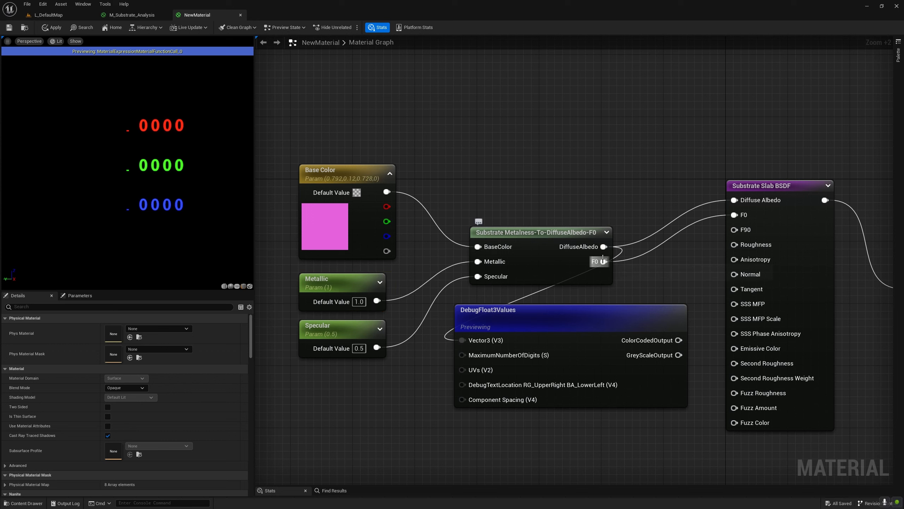
{"action": "left_click", "coordinate": [338, 283]}
{"action": "mouse_move", "coordinate": [146, 346]}
{"action": "left_mouse_down"}
{"action": "mouse_move", "coordinate": [121, 347]}
{"action": "mouse_move", "coordinate": [141, 346]}
{"action": "left_mouse_up"}
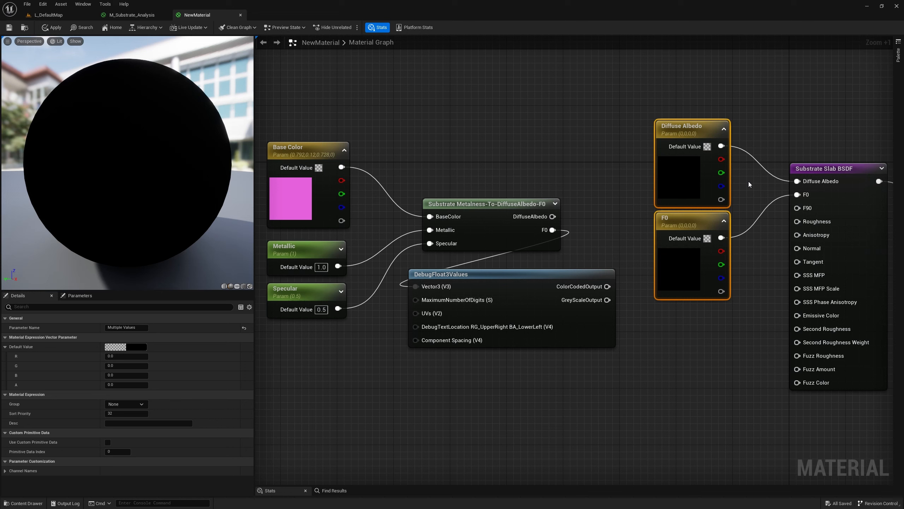
Step: Try a red value of 1 on the Diffuse Albedo parameter and undo it
{"action": "left_click", "coordinate": [690, 182]}
{"action": "left_click", "coordinate": [126, 355]}
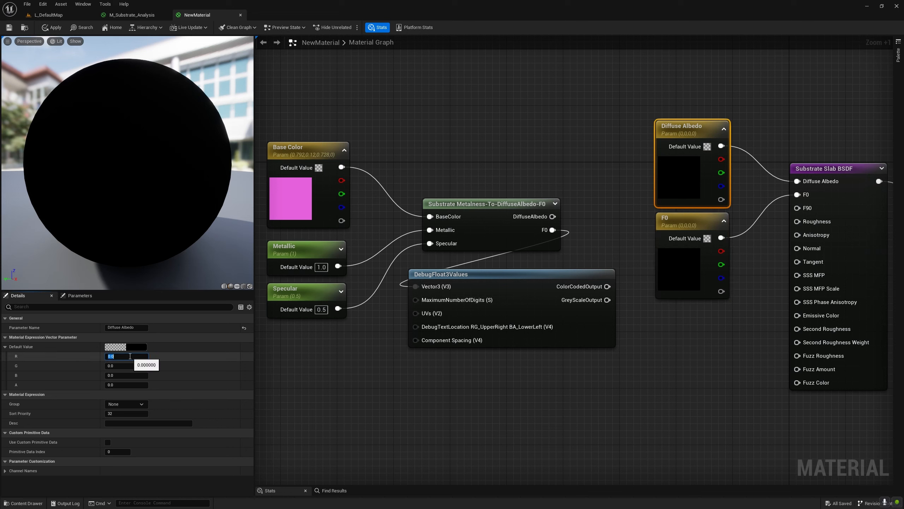
{"action": "type", "text": "1"}
{"action": "key", "text": "Return"}
{"action": "key", "text": "ctrl+z"}
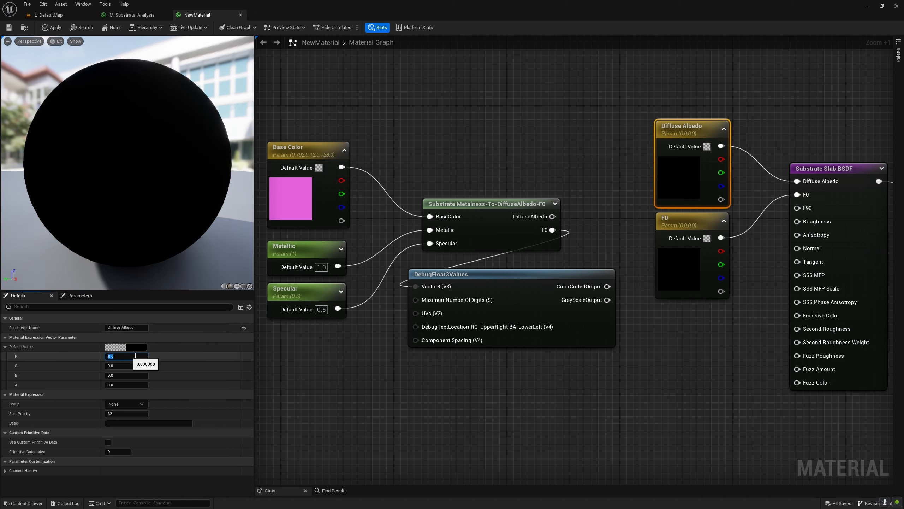
{"action": "key", "text": "ctrl+z"}
Step: Try a green value of 1 on the F0 parameter and undo it
{"action": "left_click", "coordinate": [140, 366]}
{"action": "type", "text": "1"}
{"action": "key", "text": "Return"}
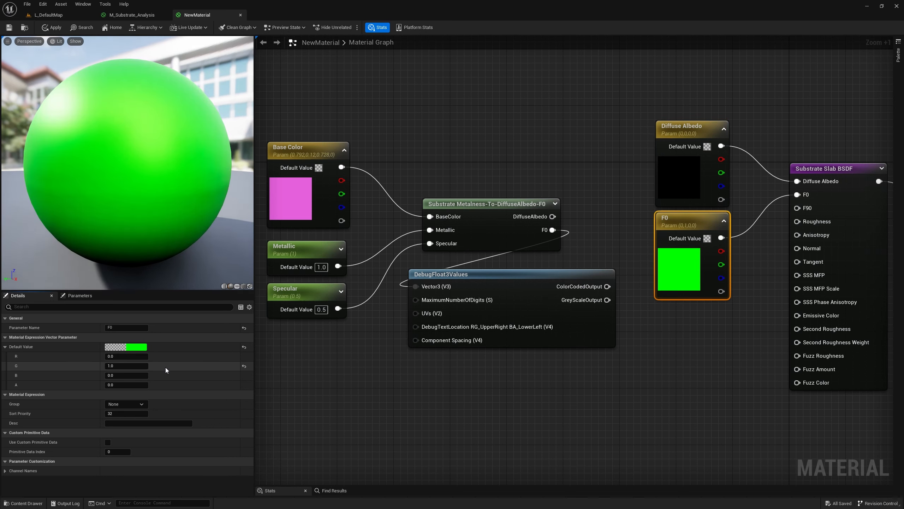
{"action": "key", "text": "ctrl+z"}
{"action": "key", "text": "ctrl+z"}
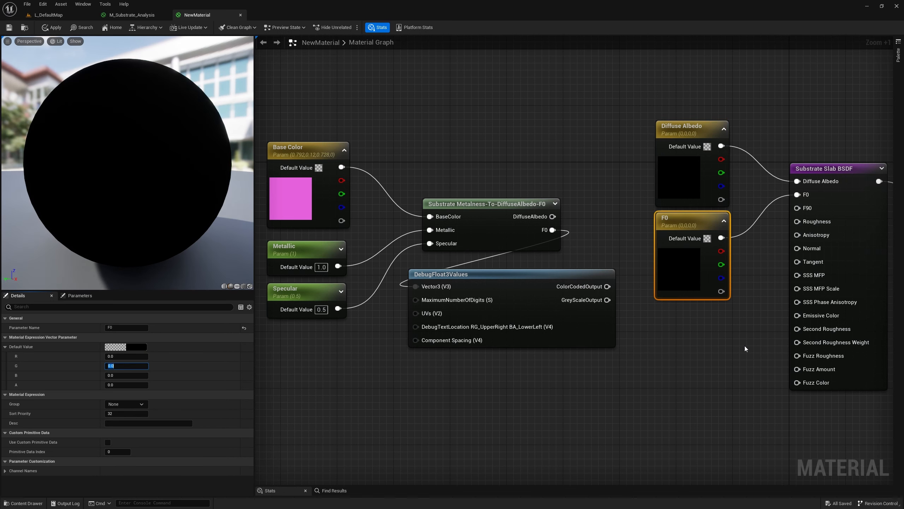
{"action": "mouse_move", "coordinate": [415, 191]}
{"action": "left_mouse_down"}
{"action": "mouse_move", "coordinate": [415, 261]}
{"action": "mouse_move", "coordinate": [570, 260]}
{"action": "left_mouse_up"}
{"action": "left_click_drag", "start_coordinate": [569, 259], "coordinate": [570, 191]}
{"action": "left_click_drag", "start_coordinate": [570, 190], "coordinate": [416, 191]}
{"action": "mouse_move", "coordinate": [561, 132]}
{"action": "left_mouse_down"}
{"action": "mouse_move", "coordinate": [550, 140]}
{"action": "mouse_move", "coordinate": [606, 154]}
{"action": "mouse_move", "coordinate": [577, 166]}
{"action": "left_mouse_up"}
{"action": "mouse_move", "coordinate": [558, 162]}
{"action": "left_mouse_down"}
{"action": "mouse_move", "coordinate": [533, 136]}
{"action": "mouse_move", "coordinate": [602, 137]}
{"action": "left_mouse_up"}
{"action": "left_click_drag", "start_coordinate": [533, 151], "coordinate": [489, 185]}
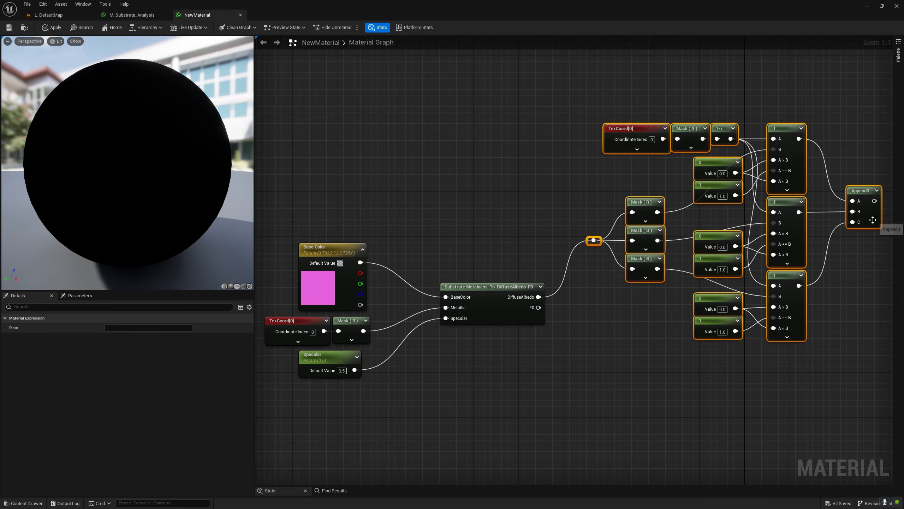
Step: Preview the Append3 node that combines the three If nodes plotting the DiffuseAlbedo channels
{"action": "right_click", "coordinate": [873, 221]}
{"action": "left_click", "coordinate": [866, 234]}
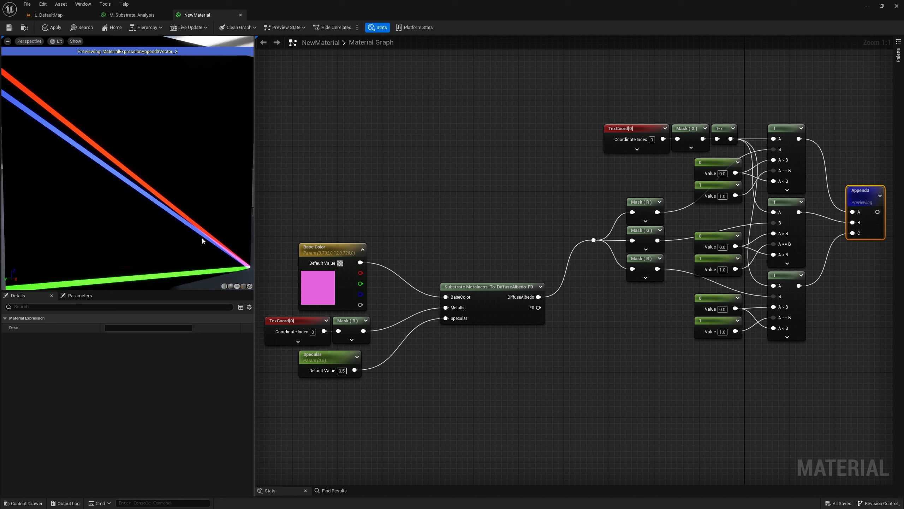
{"action": "left_click_drag", "start_coordinate": [121, 54], "coordinate": [121, 342]}
{"action": "left_click_drag", "start_coordinate": [88, 362], "coordinate": [137, 357]}
{"action": "left_click_drag", "start_coordinate": [25, 355], "coordinate": [88, 355], "text": "shift"}
{"action": "left_click_drag", "start_coordinate": [25, 352], "coordinate": [24, 364]}
{"action": "left_click_drag", "start_coordinate": [75, 351], "coordinate": [75, 362]}
{"action": "mouse_move", "coordinate": [143, 355]}
{"action": "left_mouse_down", "text": "shift"}
{"action": "mouse_move", "coordinate": [233, 356]}
{"action": "mouse_move", "coordinate": [234, 372]}
{"action": "left_mouse_up", "text": "shift"}
{"action": "left_click_drag", "start_coordinate": [149, 352], "coordinate": [148, 364]}
{"action": "left_click", "coordinate": [121, 180]}
{"action": "left_click_drag", "start_coordinate": [121, 181], "coordinate": [139, 180], "text": "shift"}
{"action": "left_click", "coordinate": [121, 189]}
{"action": "left_click_drag", "start_coordinate": [121, 190], "coordinate": [139, 189], "text": "shift"}
{"action": "left_click", "coordinate": [121, 260]}
{"action": "left_click_drag", "start_coordinate": [121, 260], "coordinate": [139, 260], "text": "shift"}
{"action": "mouse_move", "coordinate": [140, 260]}
{"action": "left_mouse_down", "text": "shift"}
{"action": "mouse_move", "coordinate": [140, 157]}
{"action": "mouse_move", "coordinate": [218, 146]}
{"action": "left_mouse_up", "text": "shift"}
{"action": "left_click_drag", "start_coordinate": [162, 157], "coordinate": [178, 167]}
{"action": "left_click_drag", "start_coordinate": [183, 157], "coordinate": [184, 168]}
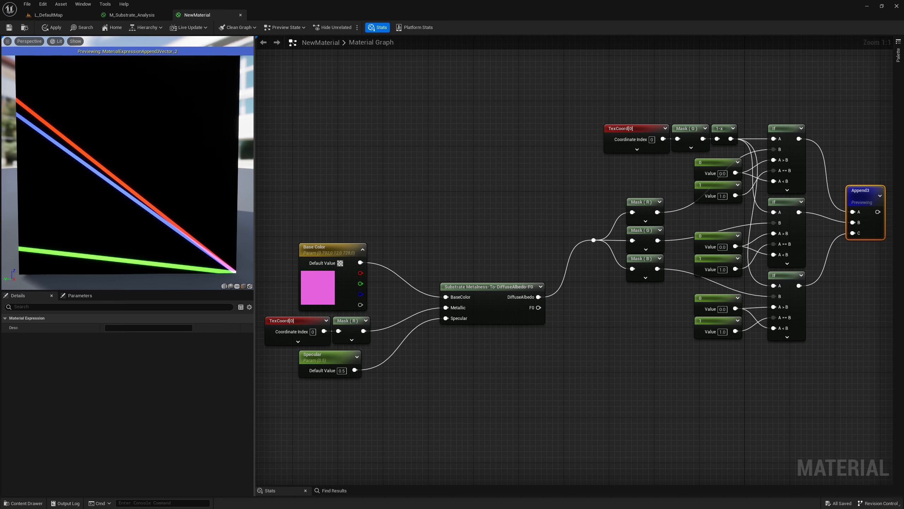
{"action": "left_click_drag", "start_coordinate": [216, 255], "coordinate": [213, 279]}
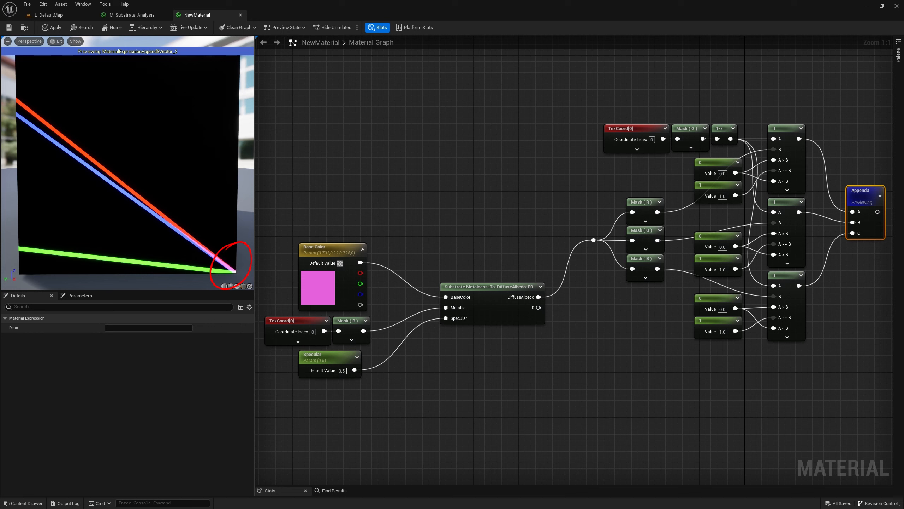
{"action": "left_click_drag", "start_coordinate": [99, 148], "coordinate": [162, 197]}
{"action": "left_click_drag", "start_coordinate": [159, 188], "coordinate": [154, 196]}
{"action": "mouse_move", "coordinate": [80, 181]}
{"action": "left_mouse_down"}
{"action": "mouse_move", "coordinate": [133, 211]}
{"action": "mouse_move", "coordinate": [123, 212]}
{"action": "left_mouse_up"}
{"action": "left_click_drag", "start_coordinate": [68, 244], "coordinate": [146, 251]}
{"action": "left_click_drag", "start_coordinate": [137, 248], "coordinate": [136, 255]}
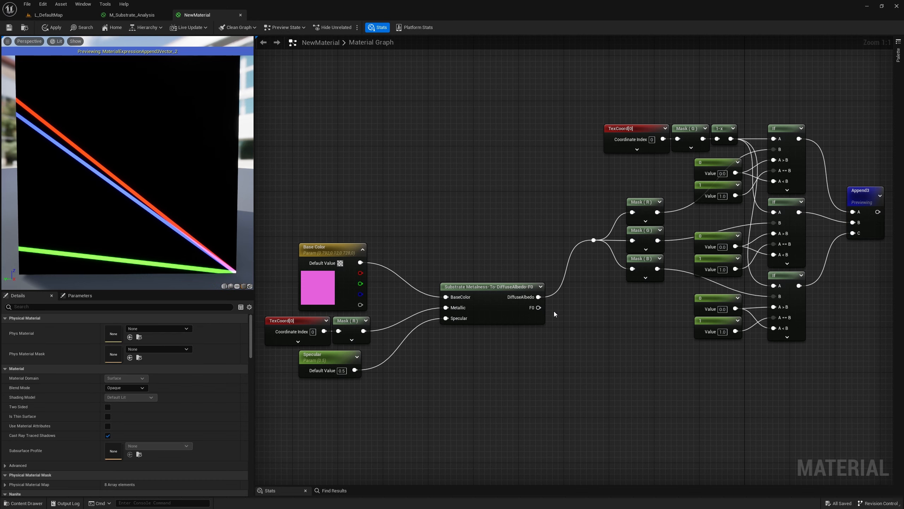
Step: Move the plotting network's connection from the converter's DiffuseAlbedo output to its F0 output
{"action": "left_click_drag", "start_coordinate": [539, 297], "coordinate": [538, 307], "text": "ctrl"}
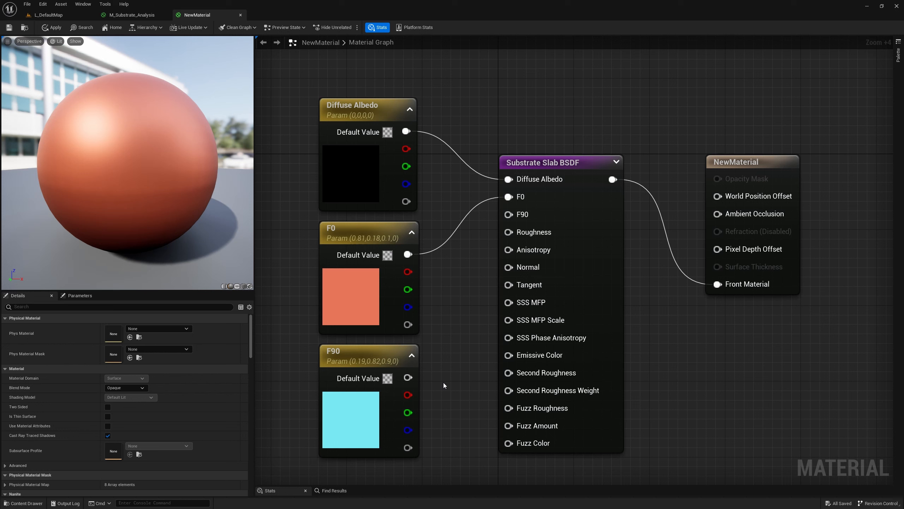
Step: Connect the F90 color parameter to the slab's F90 input
{"action": "left_click_drag", "start_coordinate": [408, 378], "coordinate": [509, 215]}
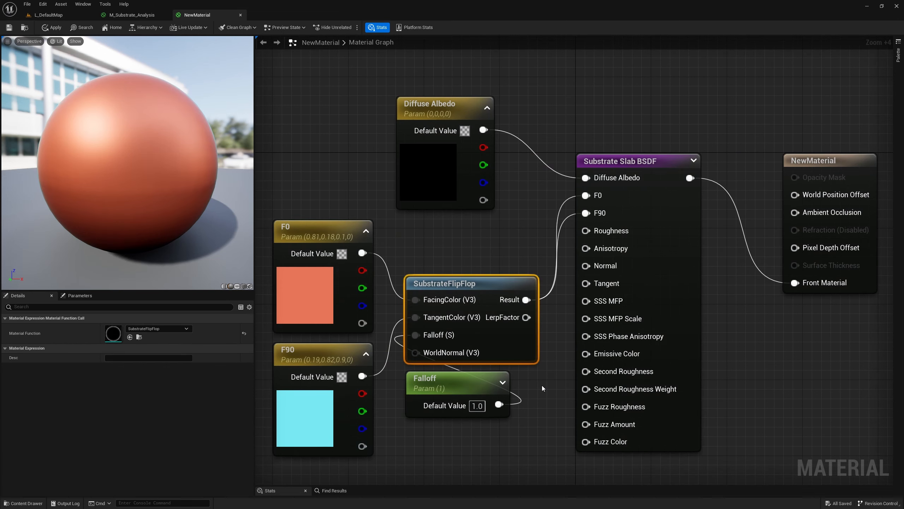
Step: Set the Falloff parameter to 0.75 and the Roughness parameter to 0.16
{"action": "left_click", "coordinate": [460, 385]}
{"action": "left_click_drag", "start_coordinate": [146, 346], "coordinate": [124, 345]}
{"action": "left_click", "coordinate": [545, 373]}
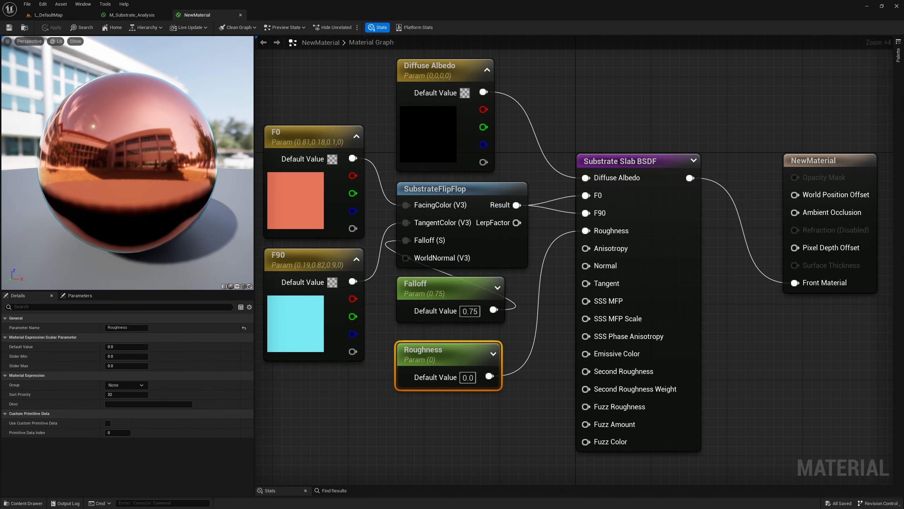
{"action": "mouse_move", "coordinate": [114, 346]}
{"action": "left_mouse_down"}
{"action": "mouse_move", "coordinate": [139, 347]}
{"action": "mouse_move", "coordinate": [130, 346]}
{"action": "left_mouse_up"}
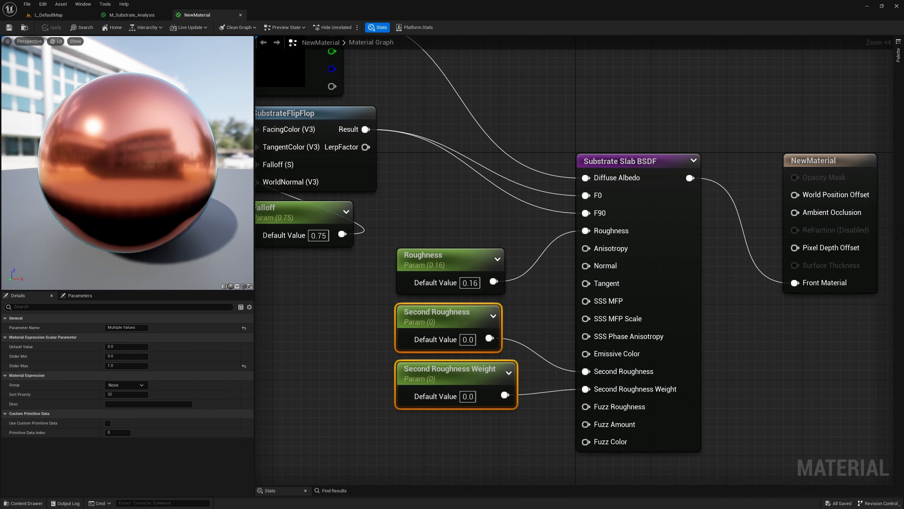
Step: Set the Second Roughness parameter to 0.28 and the Second Roughness Weight parameter to 0.152
{"action": "left_click", "coordinate": [420, 388]}
{"action": "left_click_drag", "start_coordinate": [113, 346], "coordinate": [132, 344]}
{"action": "left_click", "coordinate": [420, 333]}
{"action": "left_click", "coordinate": [430, 390]}
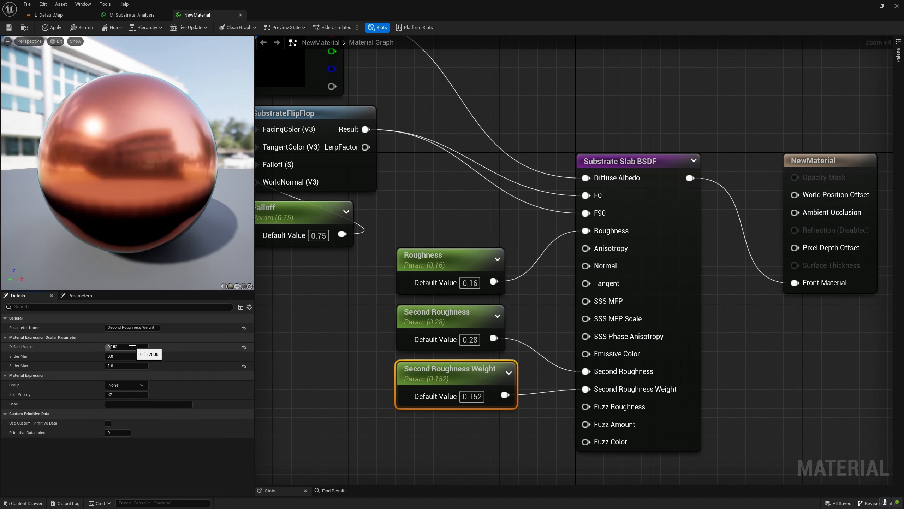
{"action": "left_click", "coordinate": [294, 333]}
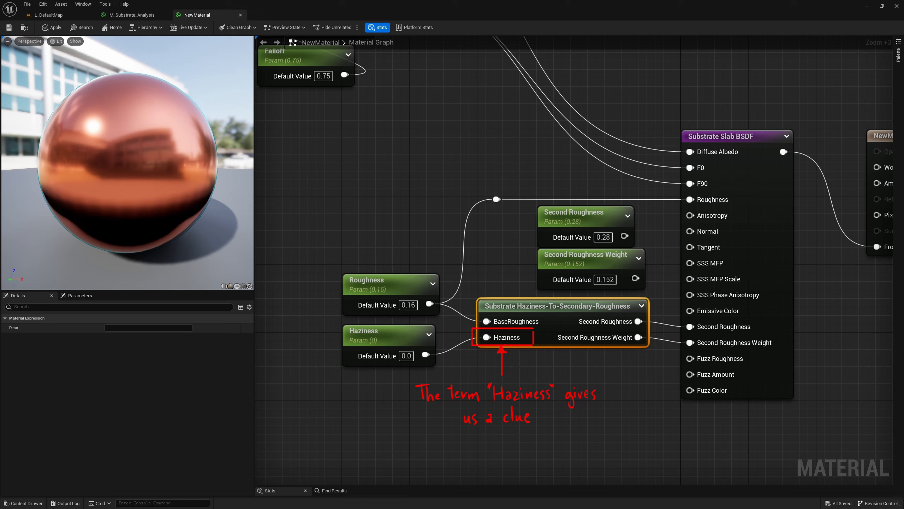
Step: Set the Haziness parameter's default value to 1.0
{"action": "left_click", "coordinate": [406, 356]}
{"action": "type", "text": "1"}
{"action": "left_click", "coordinate": [447, 368]}
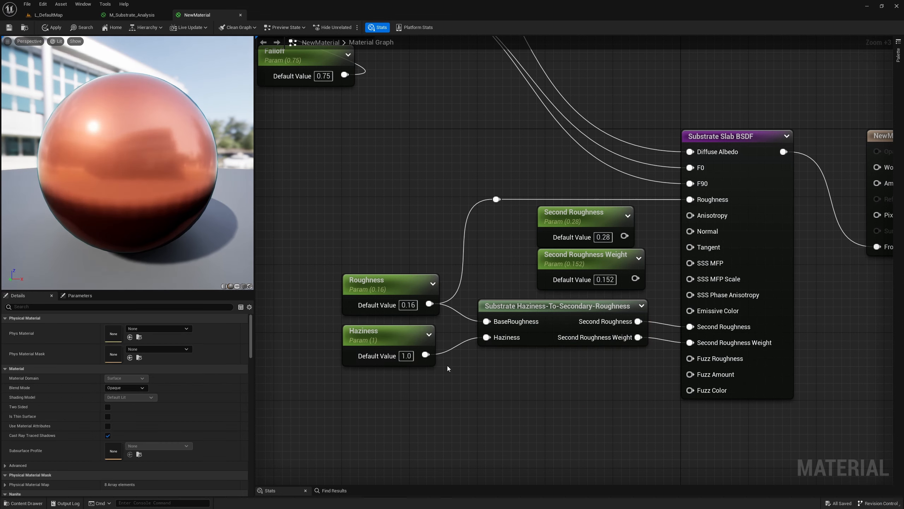
Step: Set the Roughness parameter to 0.168 and sweep the Haziness value, ending at 1.0
{"action": "left_click", "coordinate": [403, 289]}
{"action": "mouse_move", "coordinate": [136, 347]}
{"action": "left_mouse_down"}
{"action": "mouse_move", "coordinate": [149, 347]}
{"action": "mouse_move", "coordinate": [122, 347]}
{"action": "mouse_move", "coordinate": [145, 347]}
{"action": "left_mouse_up"}
{"action": "left_click", "coordinate": [374, 335]}
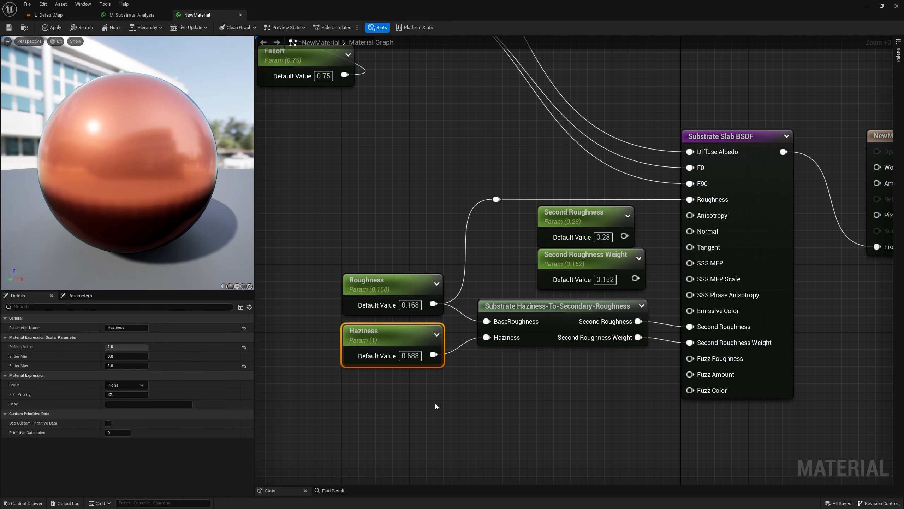
{"action": "left_click", "coordinate": [437, 407]}
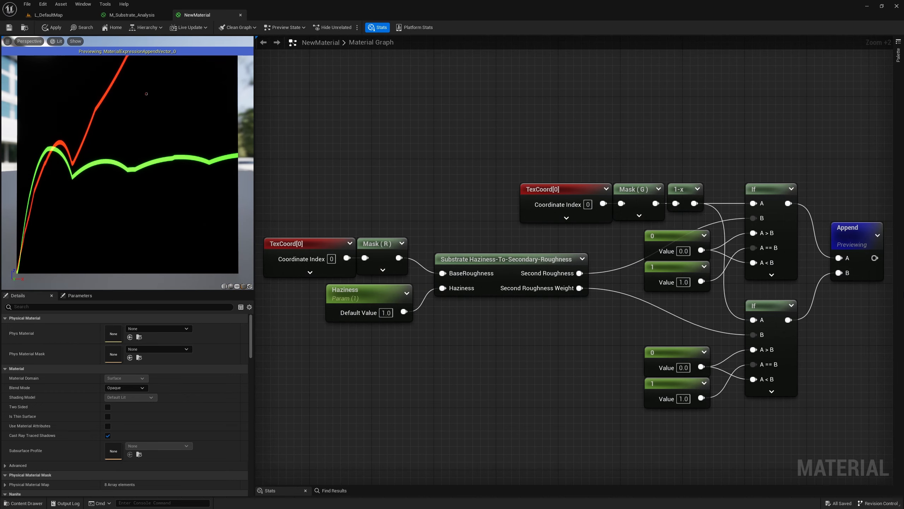
{"action": "mouse_move", "coordinate": [146, 94]}
{"action": "left_mouse_down"}
{"action": "mouse_move", "coordinate": [182, 90]}
{"action": "mouse_move", "coordinate": [189, 109]}
{"action": "mouse_move", "coordinate": [223, 107]}
{"action": "mouse_move", "coordinate": [173, 204]}
{"action": "mouse_move", "coordinate": [200, 206]}
{"action": "left_mouse_up"}
{"action": "key", "text": "Escape"}
{"action": "left_click_drag", "start_coordinate": [123, 48], "coordinate": [129, 97]}
{"action": "left_click_drag", "start_coordinate": [131, 204], "coordinate": [130, 265]}
{"action": "left_click_drag", "start_coordinate": [137, 263], "coordinate": [151, 256]}
{"action": "mouse_move", "coordinate": [158, 255]}
{"action": "left_mouse_down"}
{"action": "mouse_move", "coordinate": [155, 263]}
{"action": "mouse_move", "coordinate": [160, 254]}
{"action": "left_mouse_up"}
{"action": "left_click", "coordinate": [165, 264]}
{"action": "left_click_drag", "start_coordinate": [175, 253], "coordinate": [170, 264]}
Step: Vary the Haziness value and examine its effect on the plotted Second Roughness and Second Roughness Weight curves
{"action": "left_click", "coordinate": [356, 290]}
{"action": "mouse_move", "coordinate": [146, 347]}
{"action": "left_mouse_down"}
{"action": "mouse_move", "coordinate": [129, 347]}
{"action": "mouse_move", "coordinate": [146, 347]}
{"action": "left_mouse_up"}
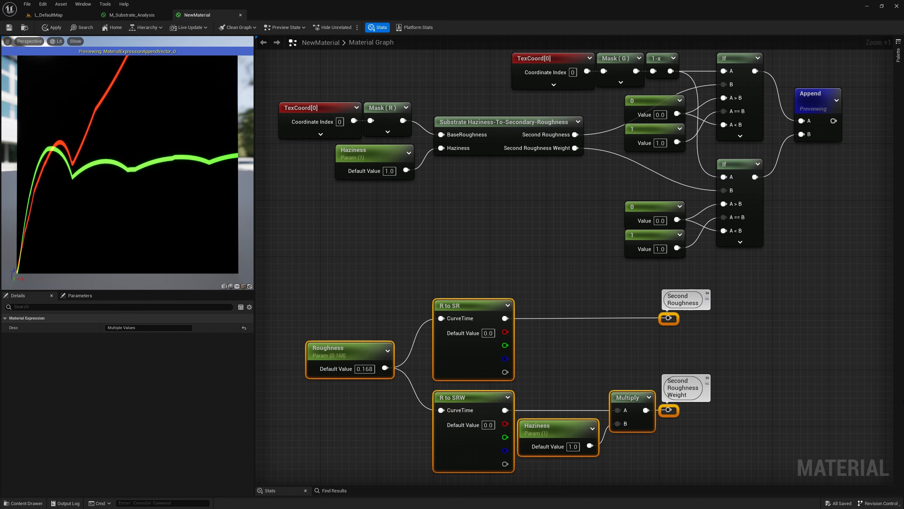
Step: Feed the Mask (R) coordinate into the simple Multiply approximation and connect its Second Roughness and Second Roughness Weight outputs to the two If nodes' B inputs
{"action": "left_click", "coordinate": [559, 274]}
{"action": "right_click_drag", "start_coordinate": [560, 274], "coordinate": [574, 3]}
{"action": "right_click_drag", "start_coordinate": [642, 264], "coordinate": [649, 111]}
{"action": "left_click_drag", "start_coordinate": [721, 252], "coordinate": [334, 106]}
{"action": "left_click", "coordinate": [334, 106]}
{"action": "scroll", "coordinate": [334, 107], "scroll_direction": "down", "scroll_amount": 3}
{"action": "right_click_drag", "start_coordinate": [335, 85], "coordinate": [367, 371]}
{"action": "left_click_drag", "start_coordinate": [416, 147], "coordinate": [444, 411]}
{"action": "left_click_drag", "start_coordinate": [577, 410], "coordinate": [609, 125]}
{"action": "left_click_drag", "start_coordinate": [609, 189], "coordinate": [577, 439]}
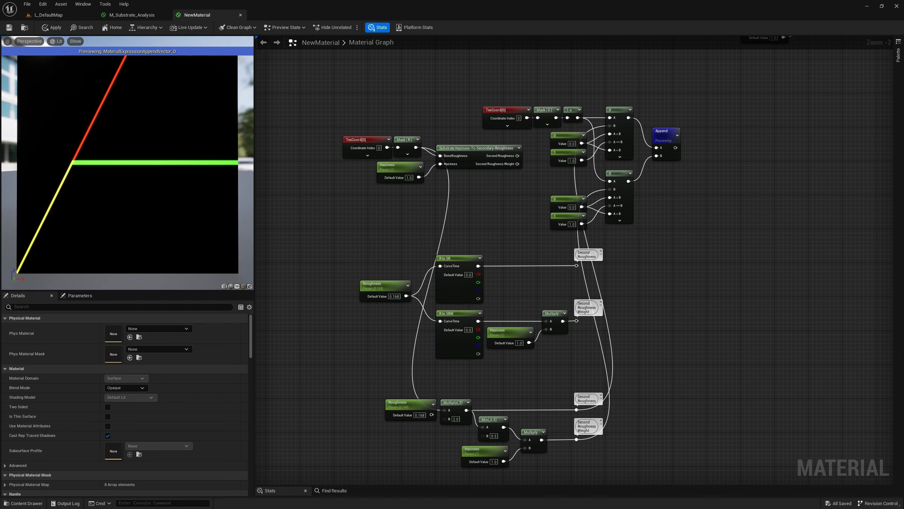
Step: Move the plot connections from the simple approximation to the Secondary Roughness and Secondary Roughness Weight outputs of the lowest network
{"action": "right_click_drag", "start_coordinate": [676, 390], "coordinate": [641, 293]}
{"action": "scroll", "coordinate": [708, 87], "scroll_direction": "down", "scroll_amount": 1}
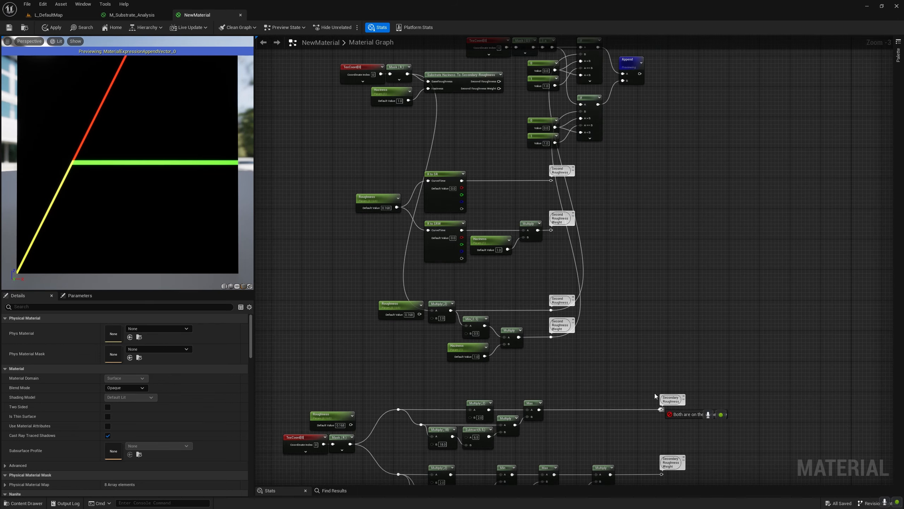
{"action": "left_click_drag", "start_coordinate": [550, 311], "coordinate": [660, 409], "text": "ctrl"}
{"action": "right_click_drag", "start_coordinate": [686, 407], "coordinate": [686, 392]}
{"action": "left_click_drag", "start_coordinate": [550, 321], "coordinate": [661, 460], "text": "ctrl"}
{"action": "right_click_drag", "start_coordinate": [709, 348], "coordinate": [785, 190]}
{"action": "scroll", "coordinate": [640, 163], "scroll_direction": "up", "scroll_amount": 2}
{"action": "right_click_drag", "start_coordinate": [640, 164], "coordinate": [652, 139]}
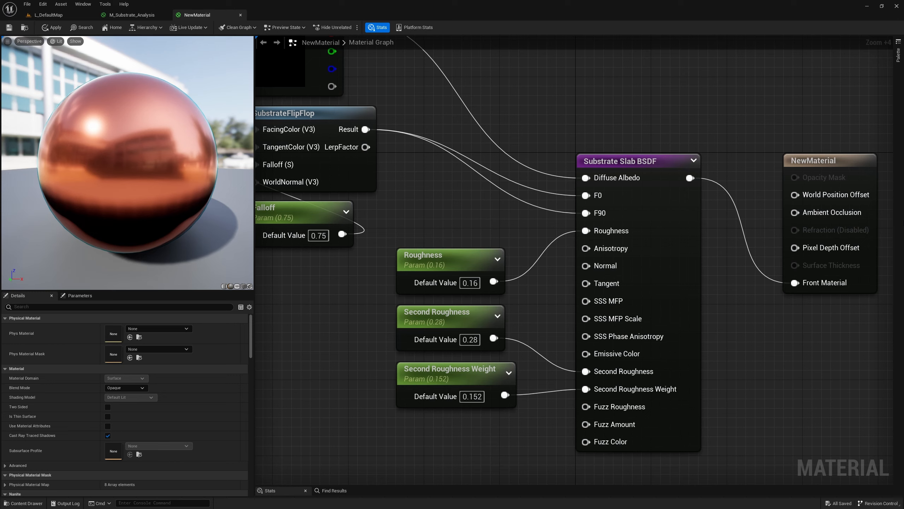
Step: Switch to the L_DefaultMap level and inspect the copper sphere's surface up close in the full-screen viewport
{"action": "left_click", "coordinate": [71, 15]}
{"action": "mouse_move", "coordinate": [365, 181]}
{"action": "left_mouse_down", "text": "alt"}
{"action": "mouse_move", "coordinate": [365, 142]}
{"action": "mouse_move", "coordinate": [365, 182]}
{"action": "left_mouse_up", "text": "alt"}
{"action": "right_click_drag", "start_coordinate": [365, 181], "coordinate": [427, 181], "text": "alt"}
{"action": "scroll", "coordinate": [364, 183], "scroll_direction": "up", "scroll_amount": 1}
{"action": "key", "text": "F11"}
{"action": "scroll", "coordinate": [452, 254], "scroll_direction": "up", "scroll_amount": 1}
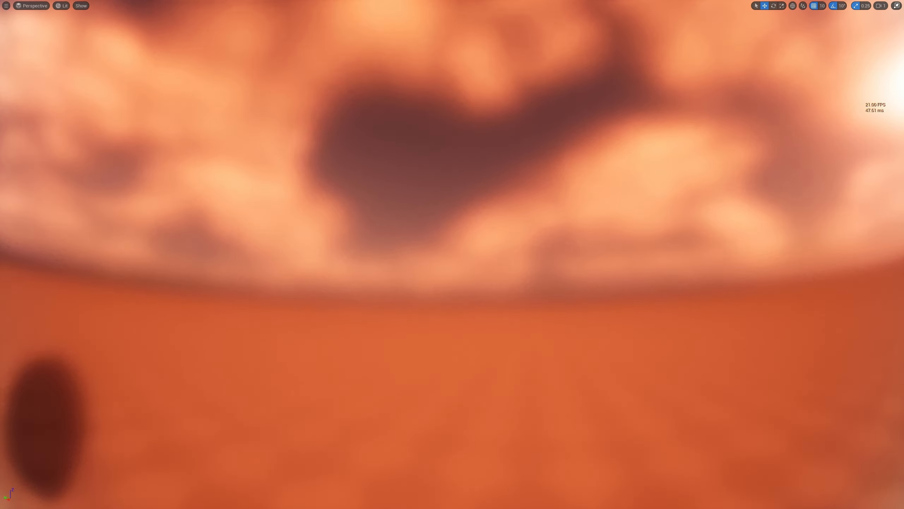